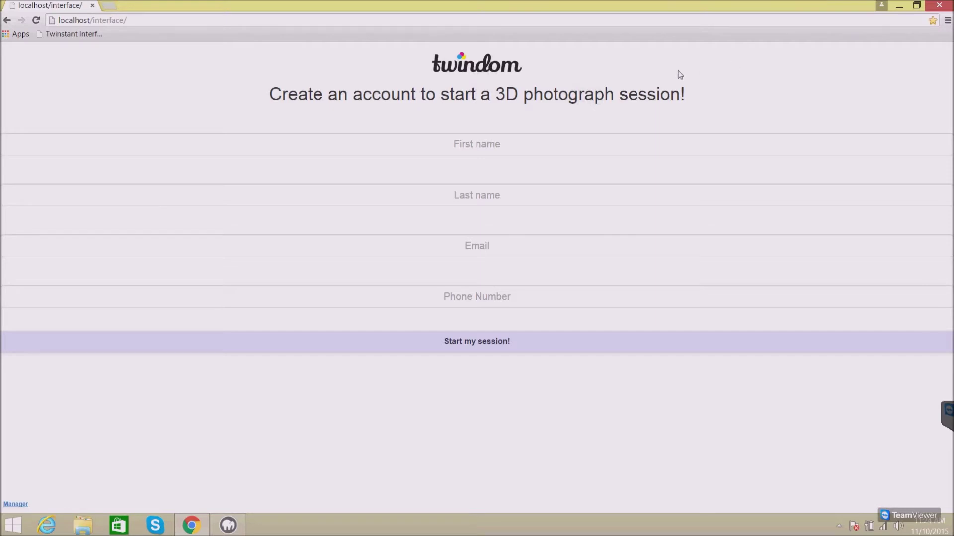
Open the manager dashboard, view all submitted cloud scans, and return to the dashboard.
click(15, 504)
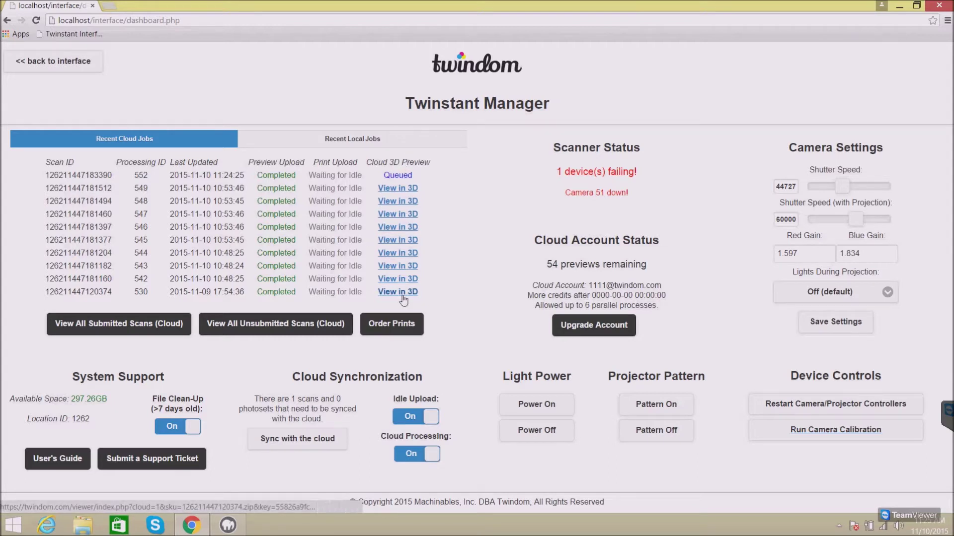
click(146, 328)
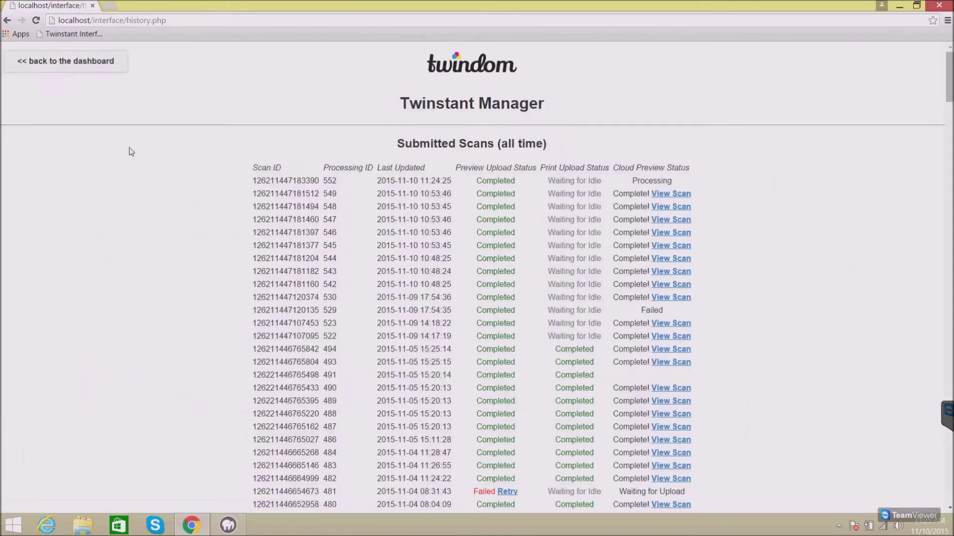
click(83, 66)
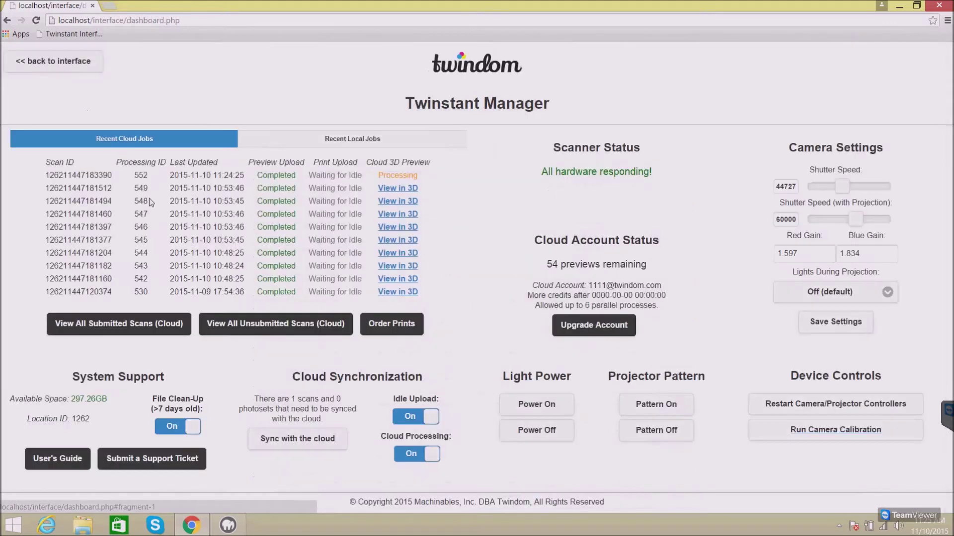
Filter the unsubmitted cloud scans by 0781, clear the filter, and return to the dashboard.
click(281, 326)
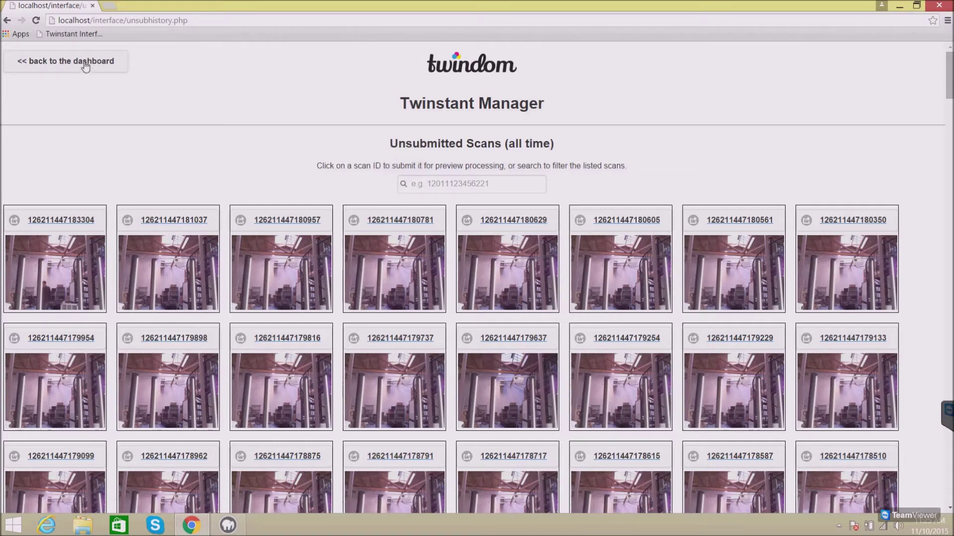
click(420, 187)
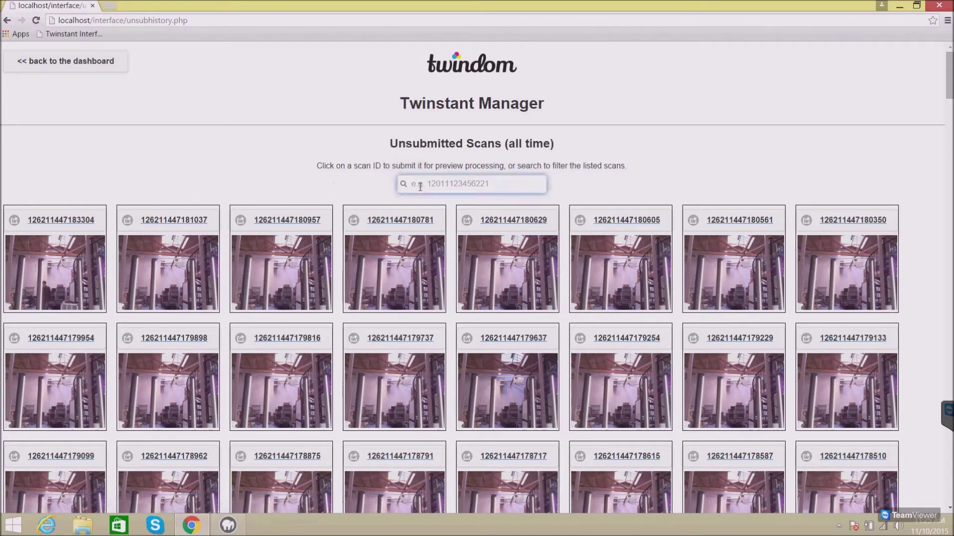
text(0781)
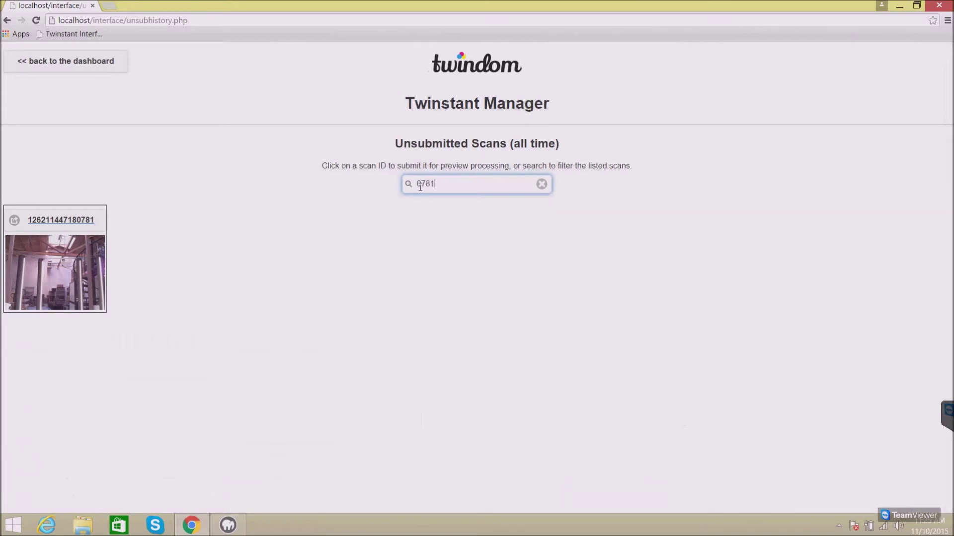
drag(436, 185, 343, 184)
key(BackSpace)
click(273, 165)
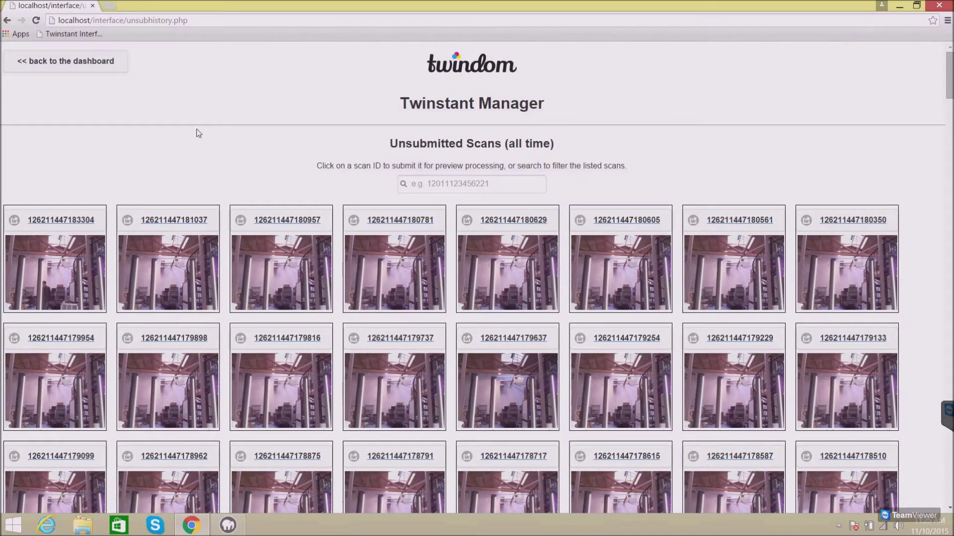
click(101, 64)
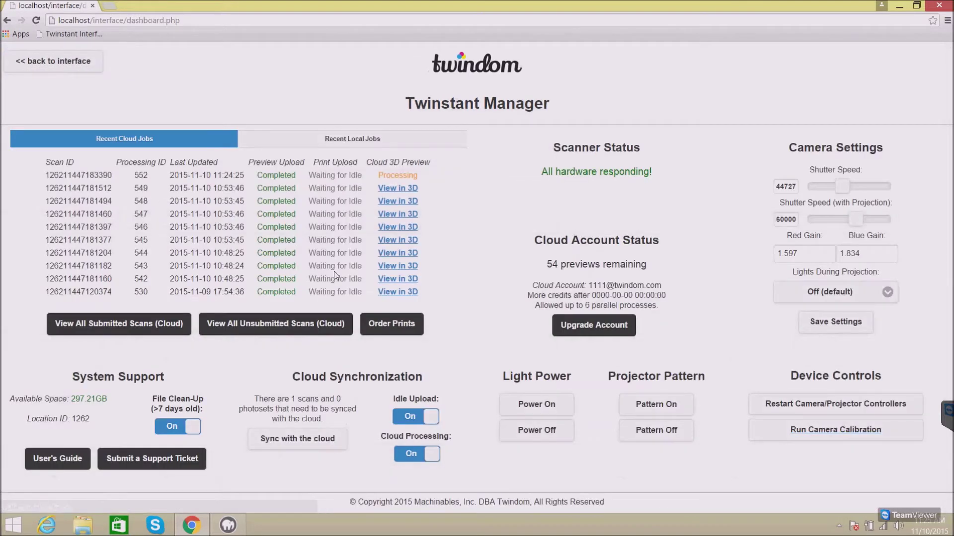
Open the print ordering page in a separate tab, view its login form, and close the tab.
right_click(393, 329)
click(423, 335)
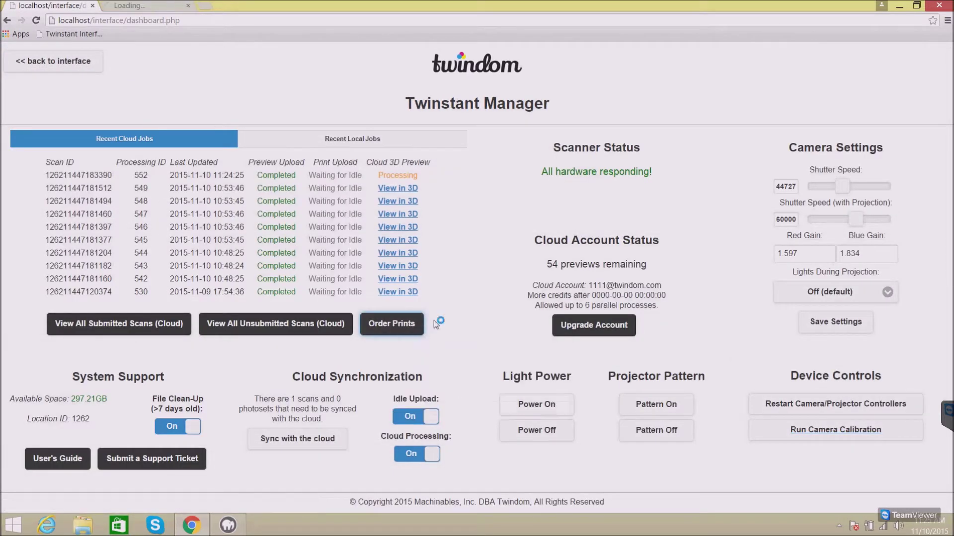
click(144, 5)
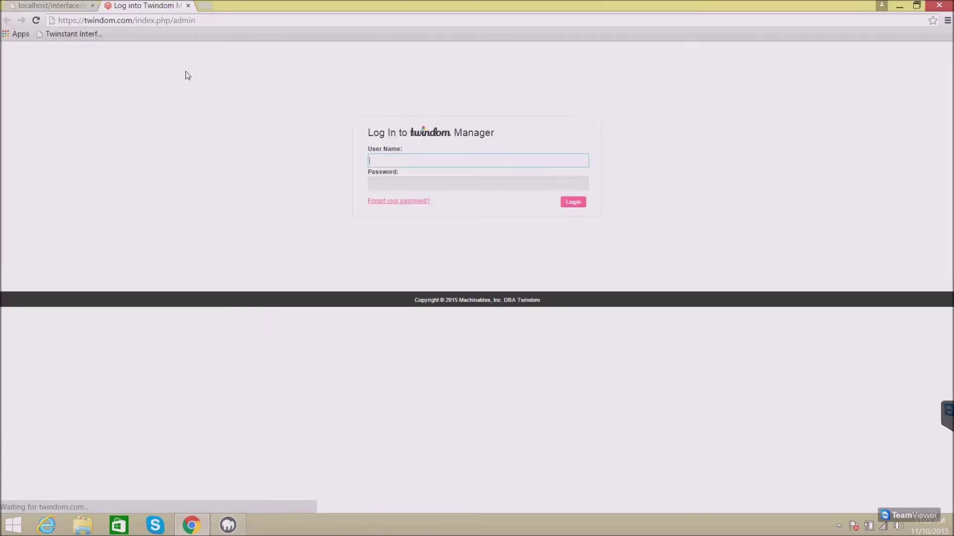
click(188, 6)
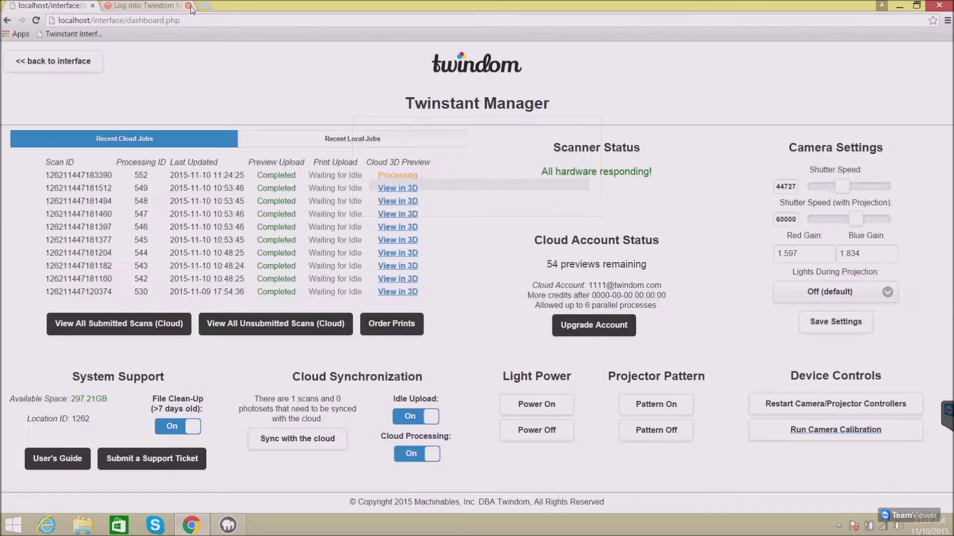
click(592, 236)
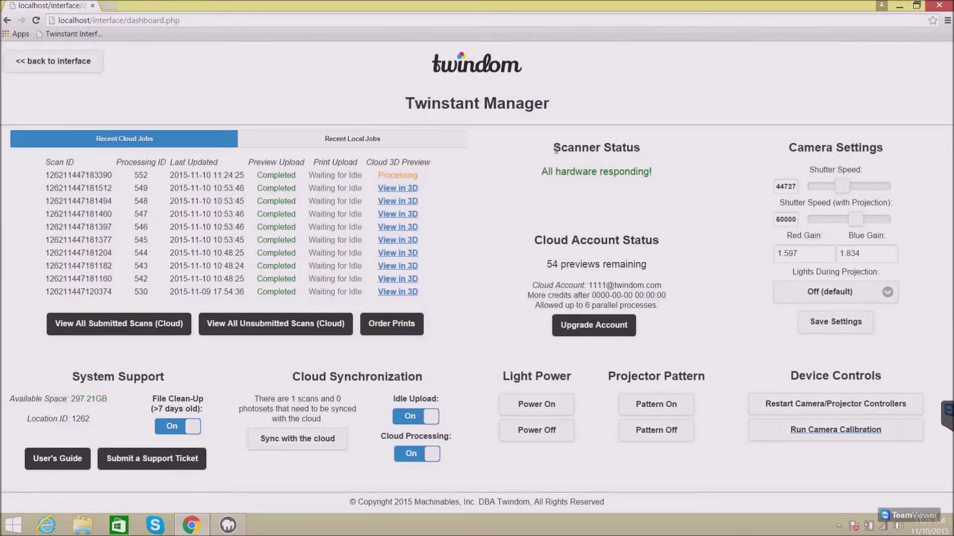
drag(555, 149, 648, 150)
click(654, 153)
drag(786, 147, 902, 151)
click(903, 152)
Set the camera shutter speed to 44000, red gain to 1.5 and blue gain to 1.8, and save the settings.
mouse_move(844, 188)
mouse_down()
mouse_move(867, 186)
mouse_move(841, 191)
mouse_up()
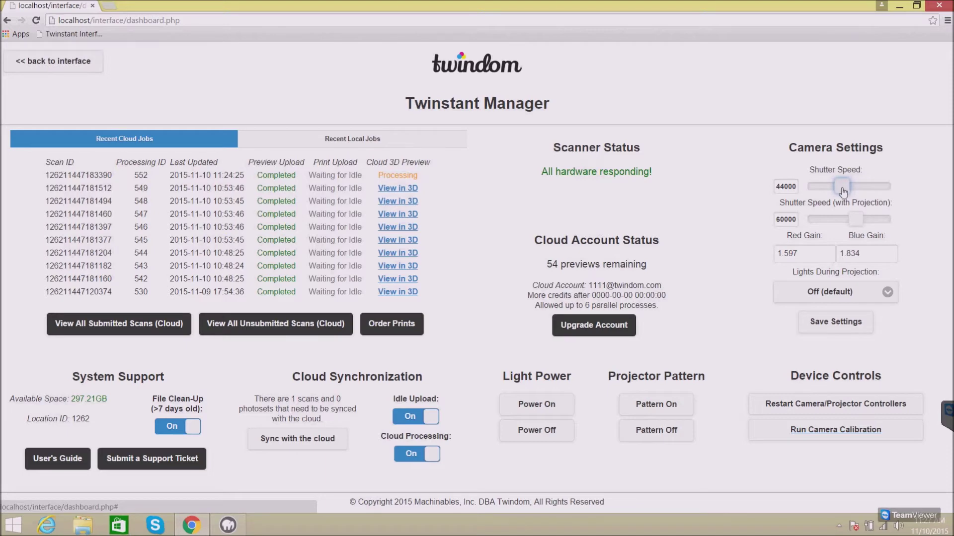
click(828, 257)
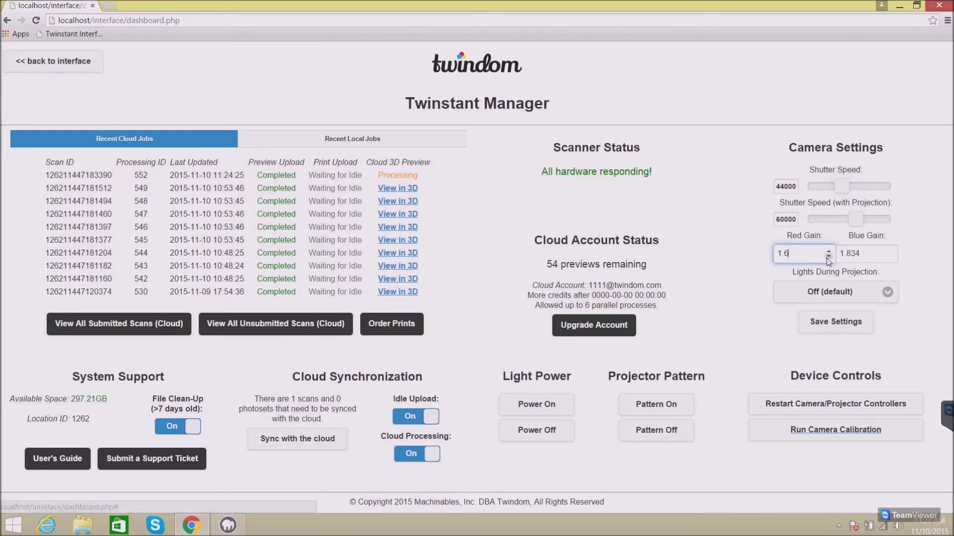
click(891, 257)
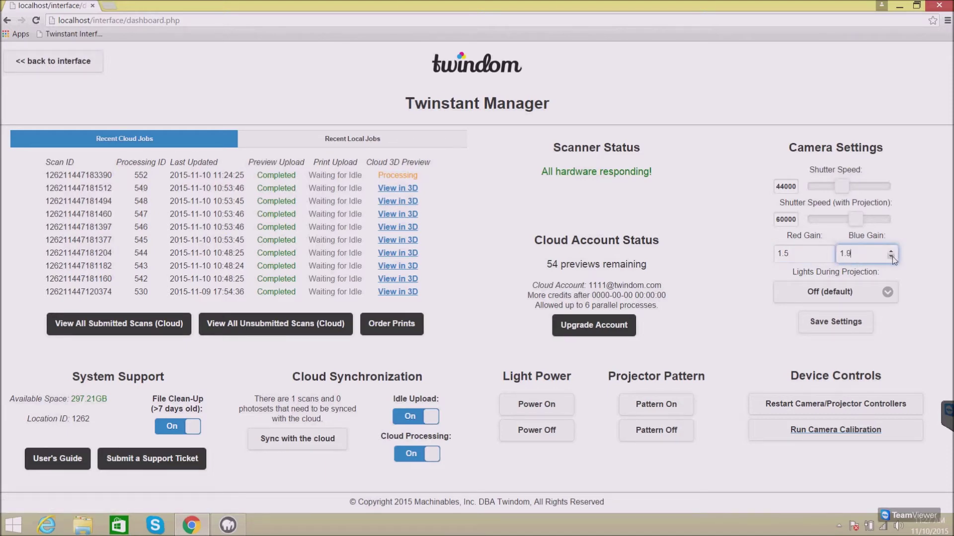
click(838, 327)
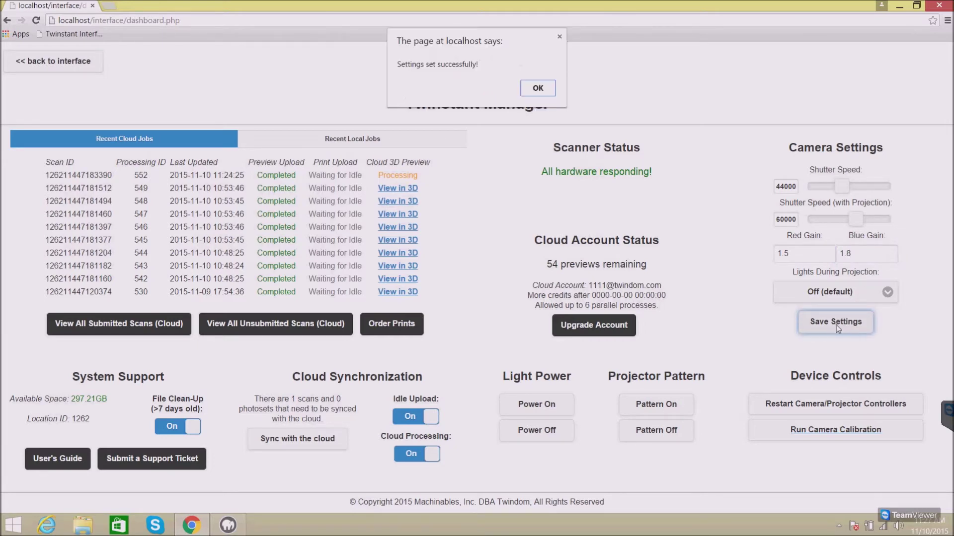
click(538, 90)
click(605, 145)
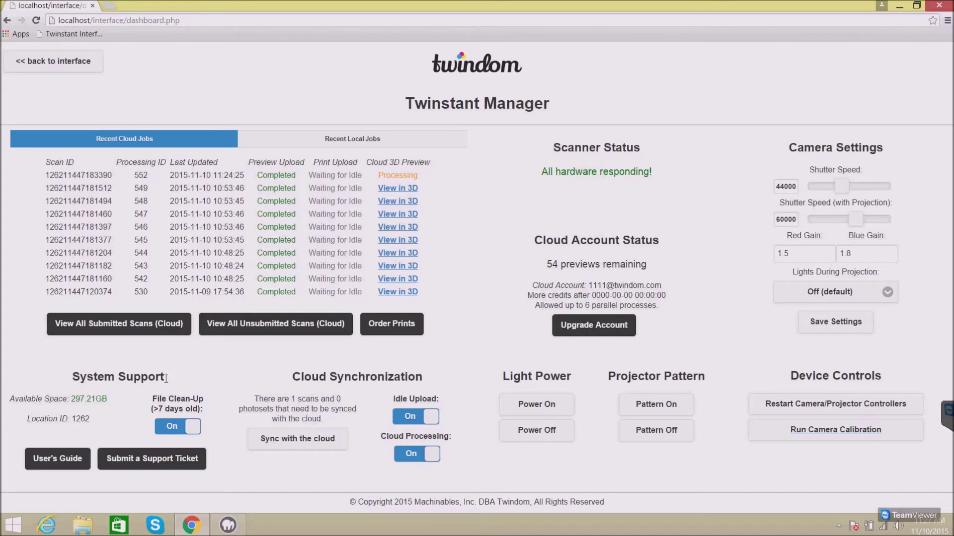
Examine the available space, location ID and file clean-up setting under System Support, and open the user's guide.
drag(166, 378, 68, 381)
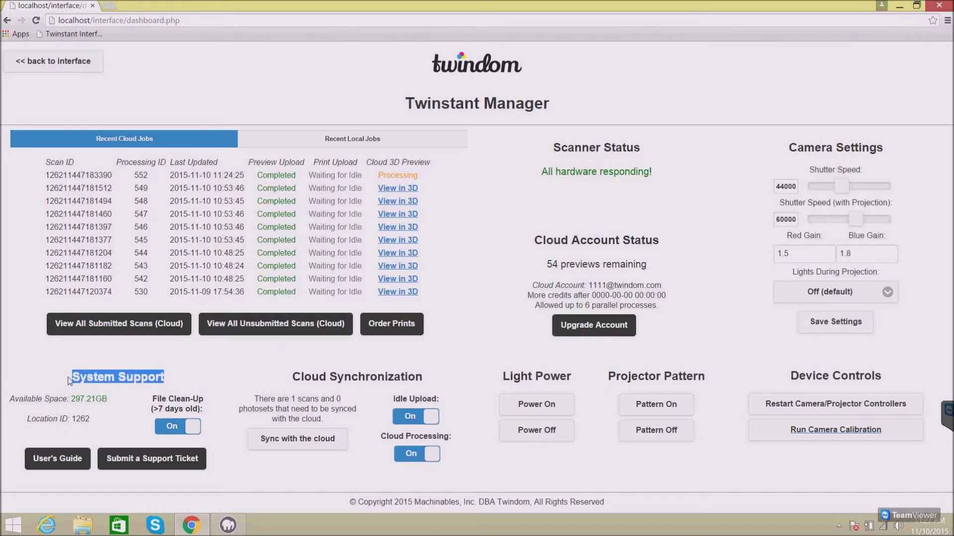
click(111, 405)
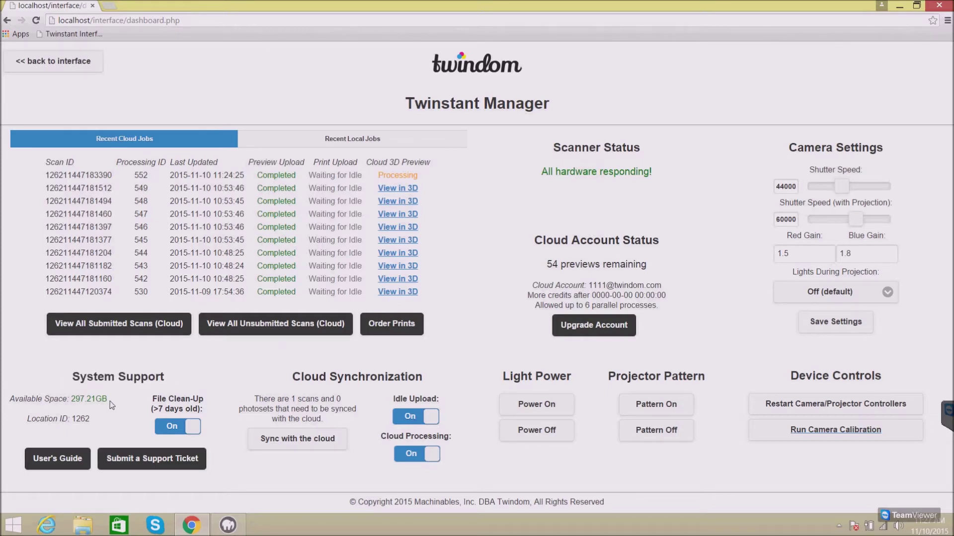
drag(111, 405, 10, 400)
click(49, 400)
drag(91, 419, 69, 419)
click(105, 424)
drag(151, 400, 205, 410)
click(206, 410)
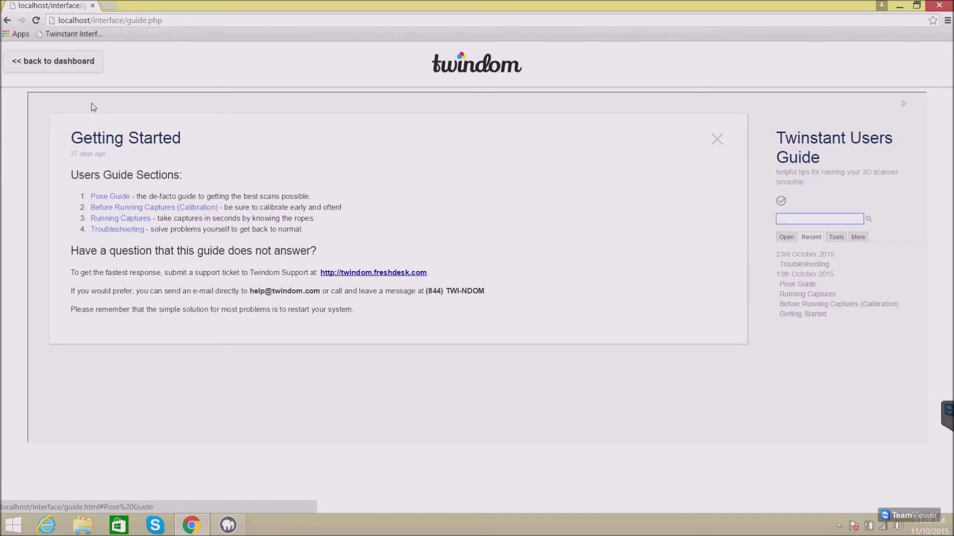
Return from the user's guide to the dashboard, view the support ticket site, and close it.
click(68, 71)
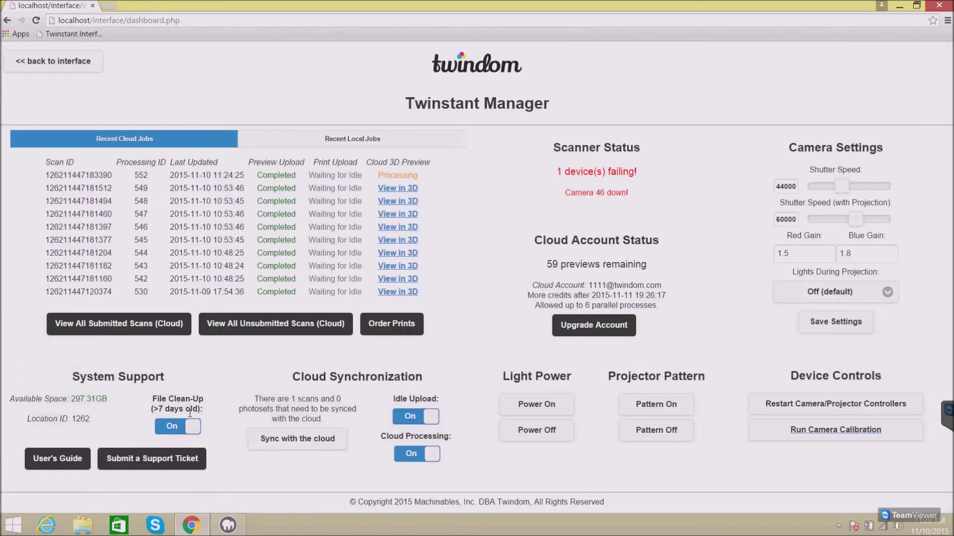
click(178, 460)
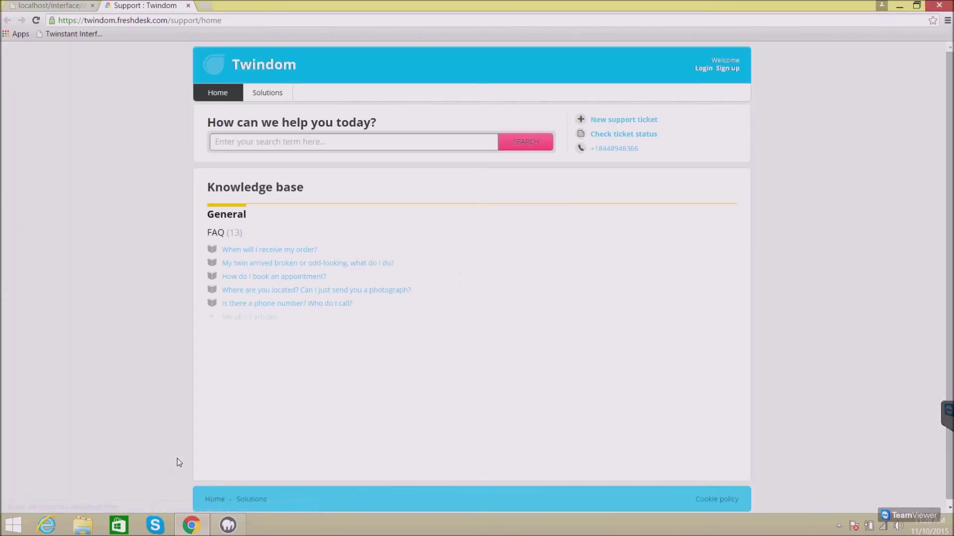
click(188, 6)
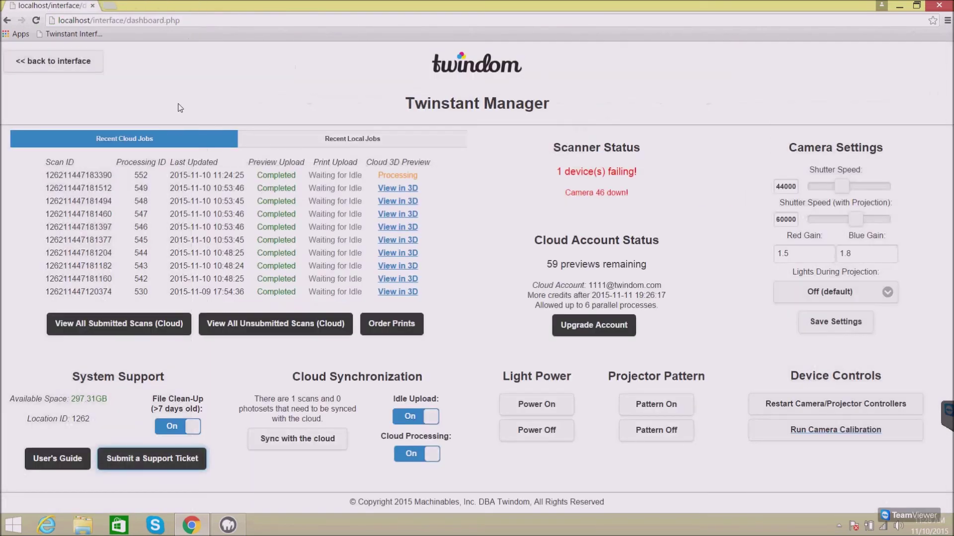
drag(293, 378, 427, 383)
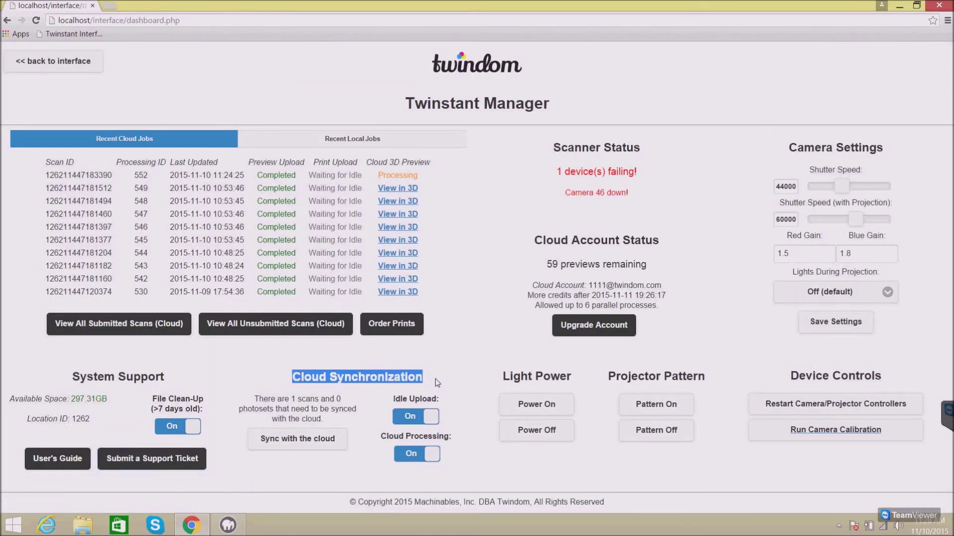
click(436, 378)
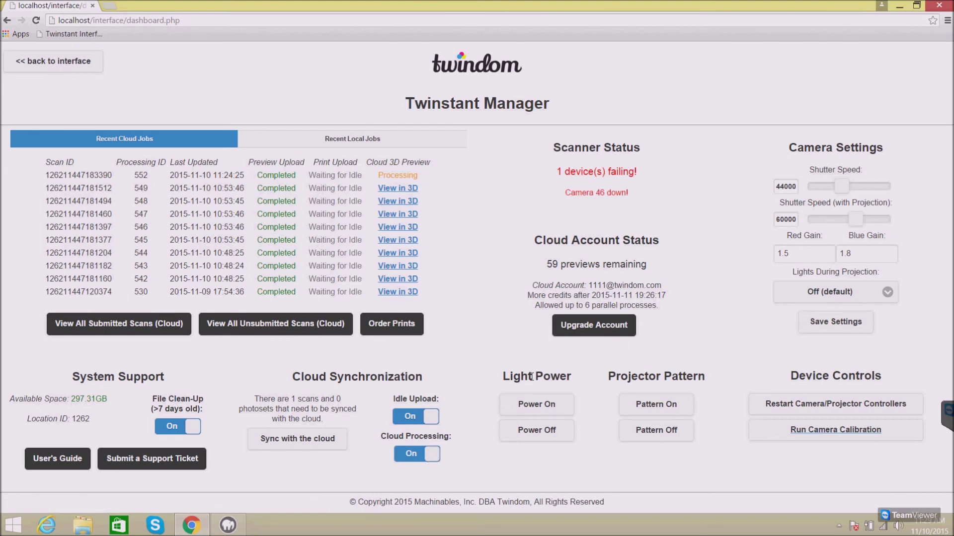
Power the scanner lights on and off again to test them.
drag(503, 376, 571, 381)
click(561, 383)
click(550, 408)
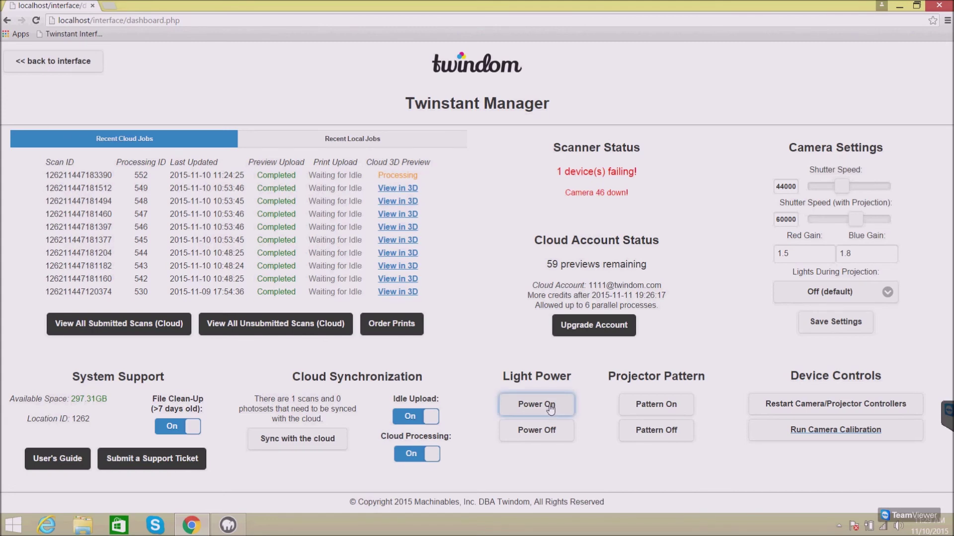
click(544, 433)
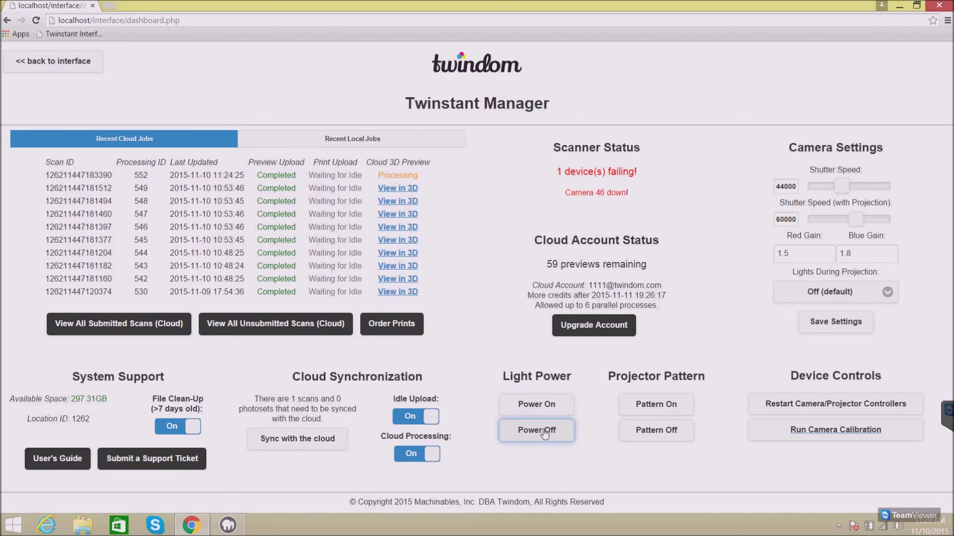
Switch the projector pattern on and off again to test it.
click(601, 378)
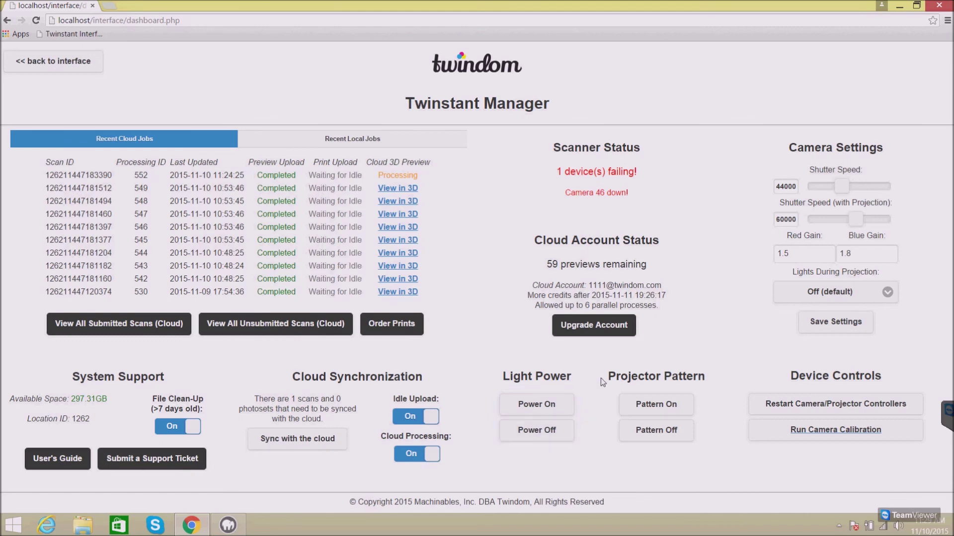
click(646, 406)
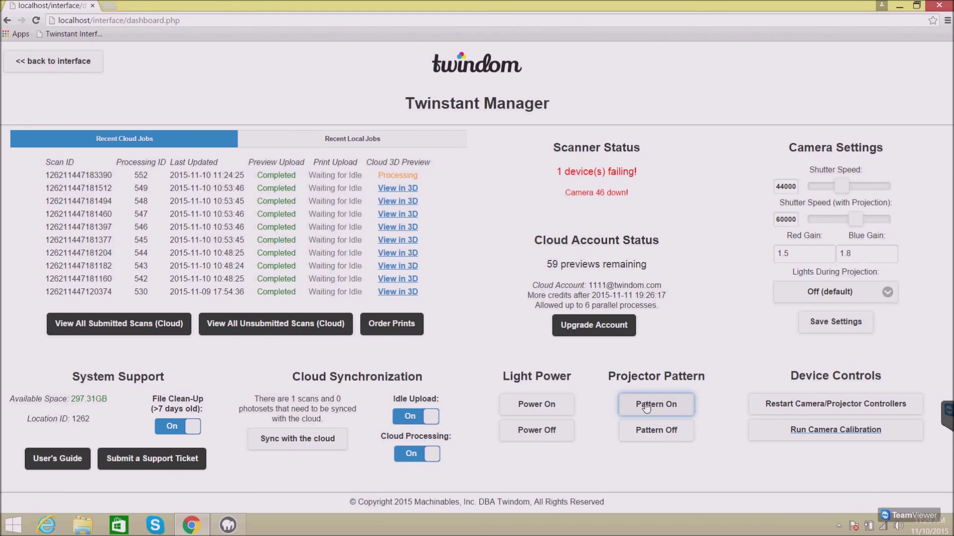
click(648, 433)
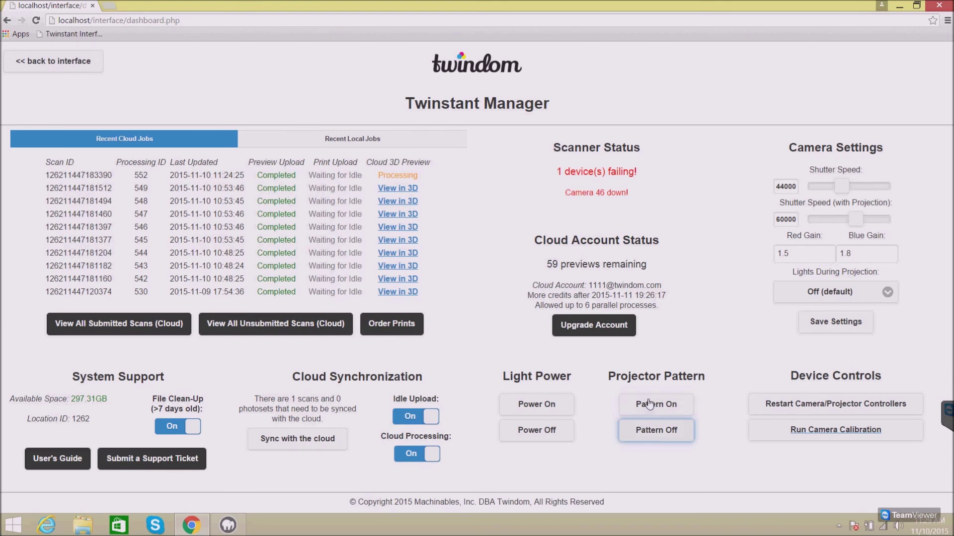
click(666, 378)
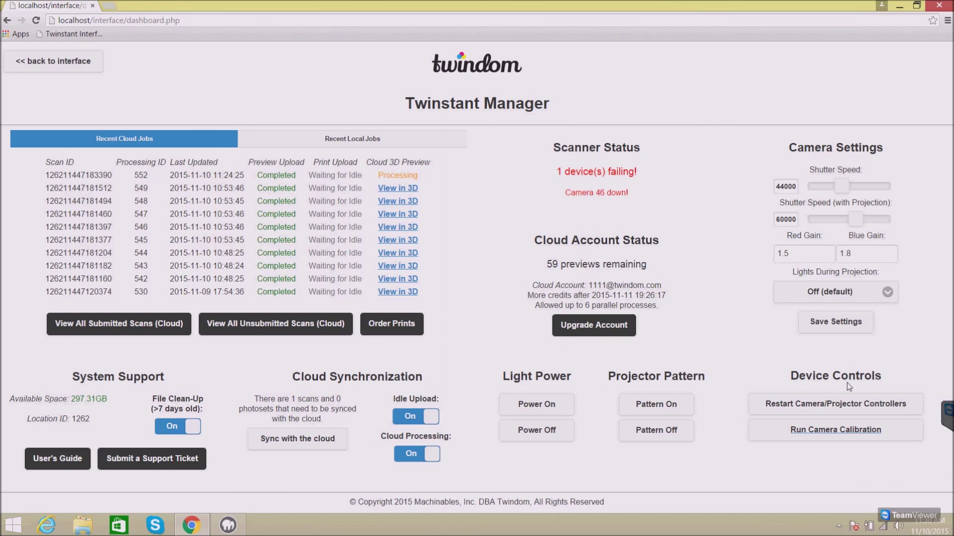
drag(796, 379, 897, 379)
click(897, 378)
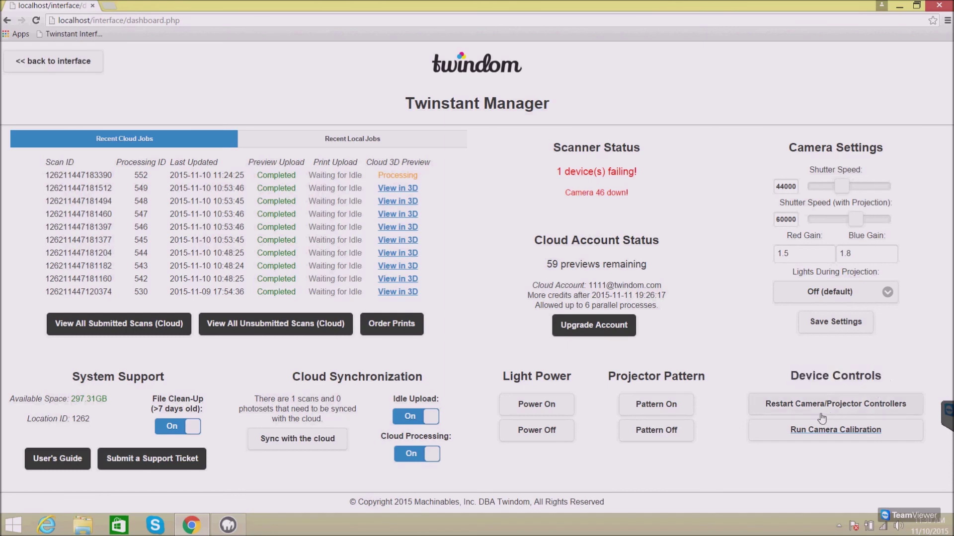